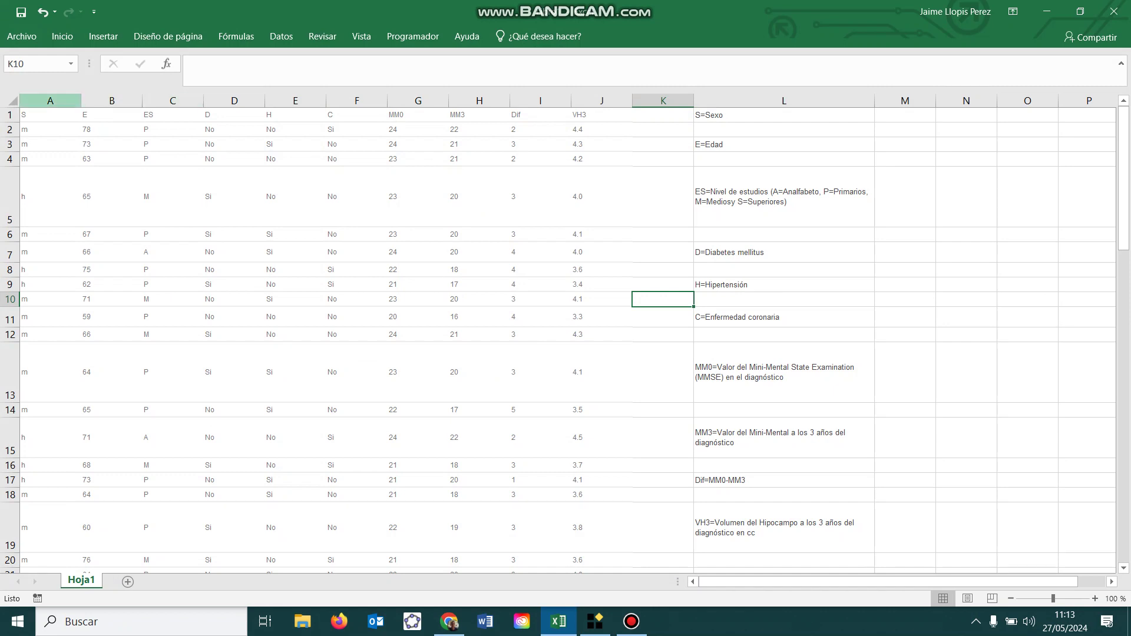
Copy worksheet columns A to J and paste them with column names into the STATGRAPHICS data book starting at Col_1.
{"action": "left_click_drag", "start_coordinate": [50, 100], "coordinate": [601, 100]}
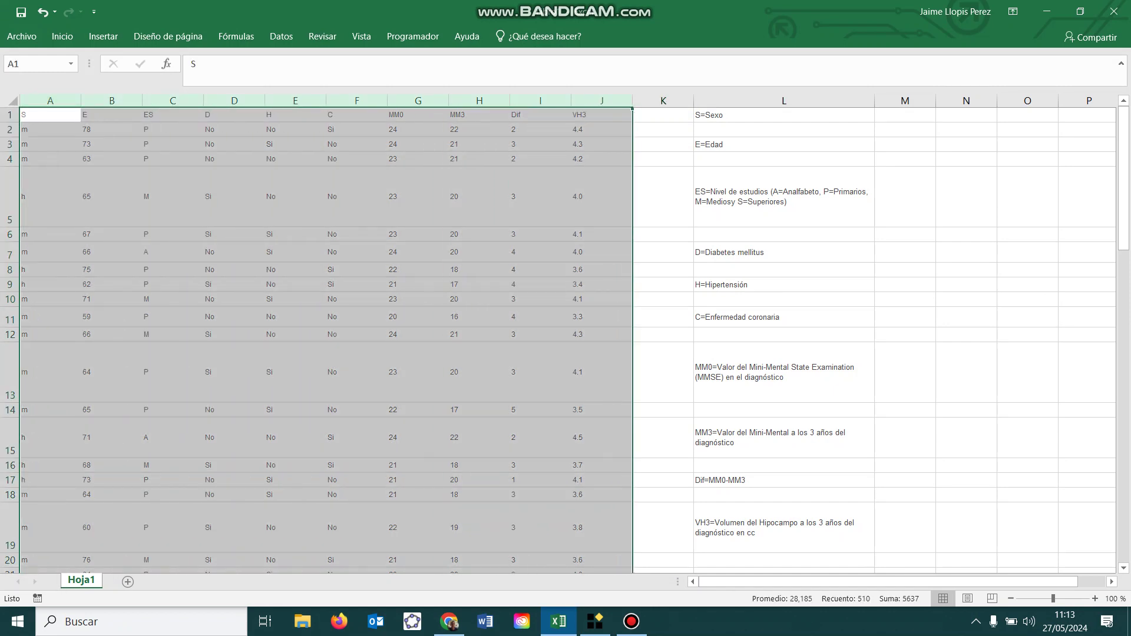
{"action": "key", "text": "ctrl+c"}
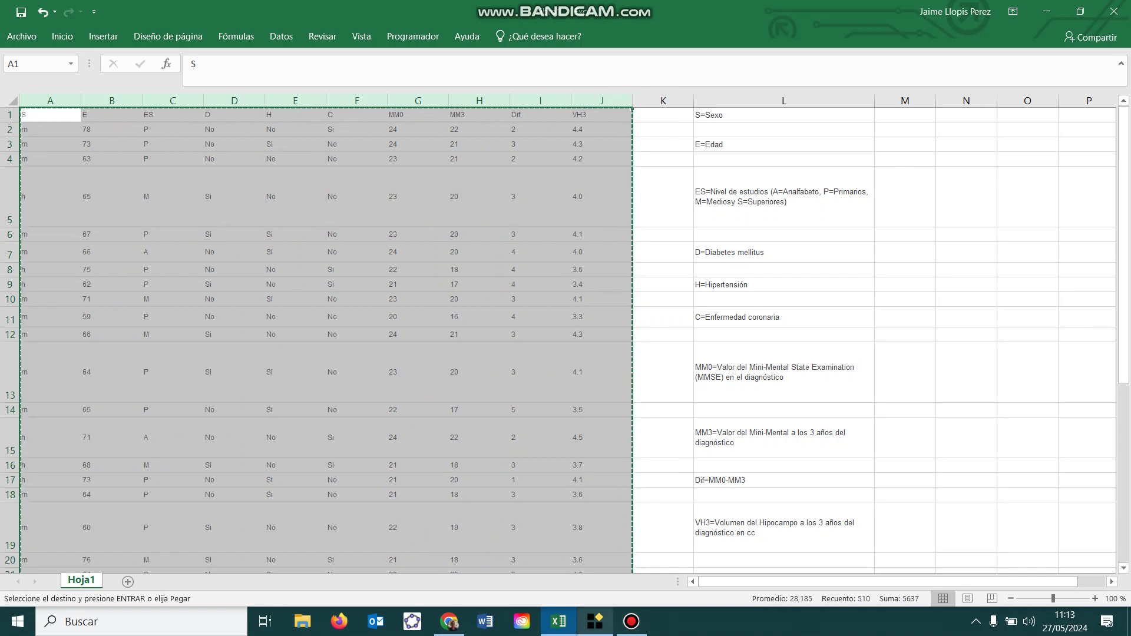
{"action": "left_click", "coordinate": [595, 621]}
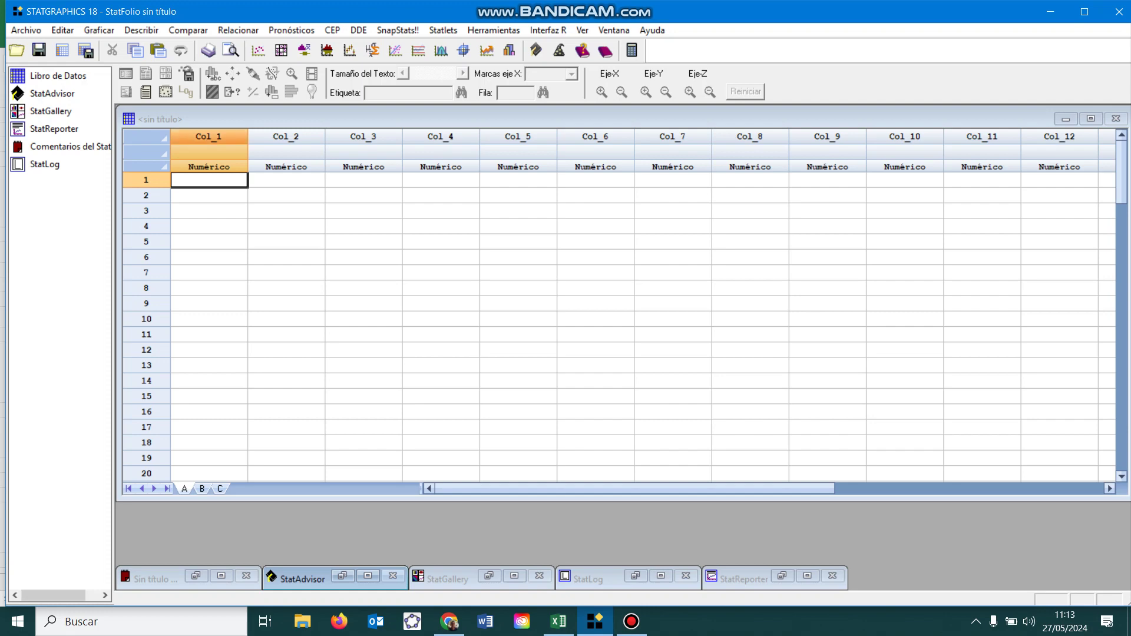
{"action": "left_click", "coordinate": [208, 137]}
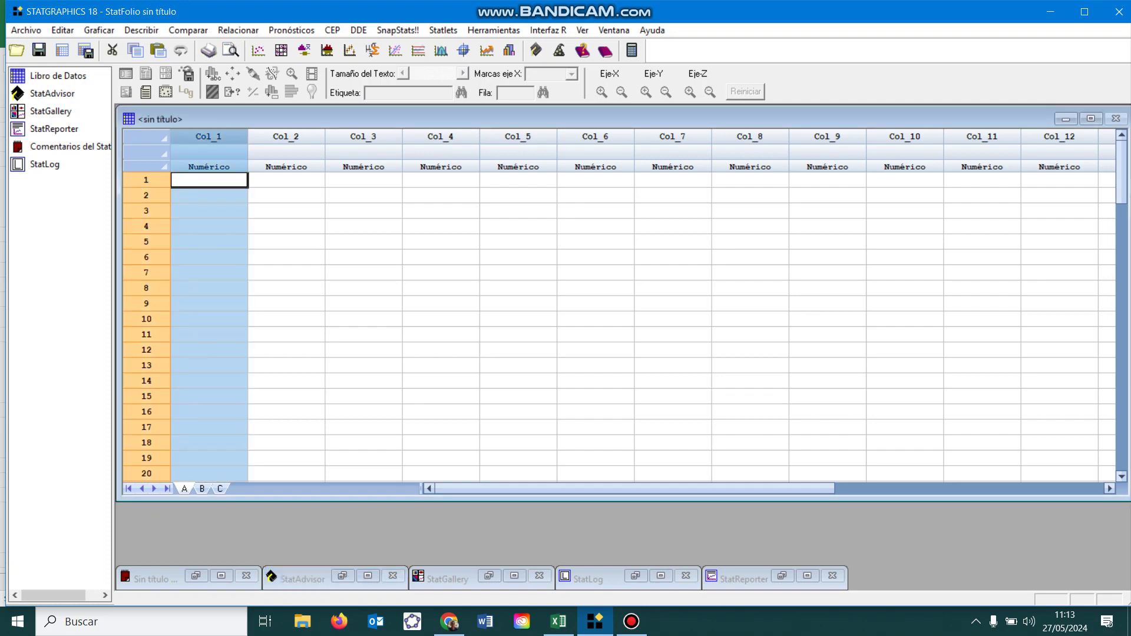
{"action": "right_click", "coordinate": [204, 137]}
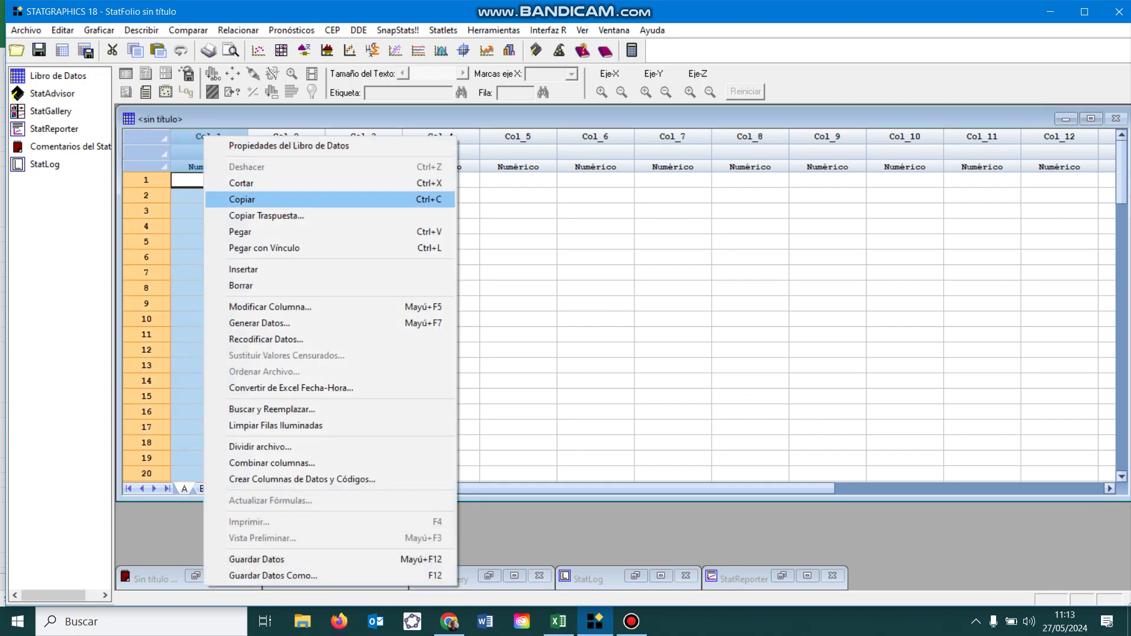
{"action": "left_click", "coordinate": [247, 232]}
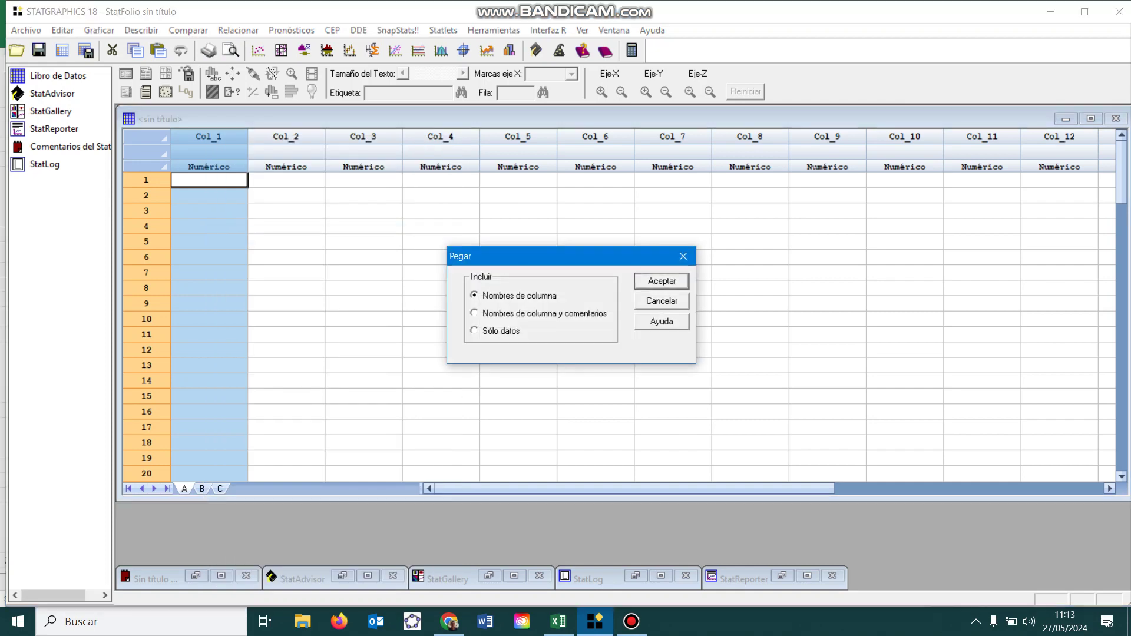
{"action": "key", "text": "Return"}
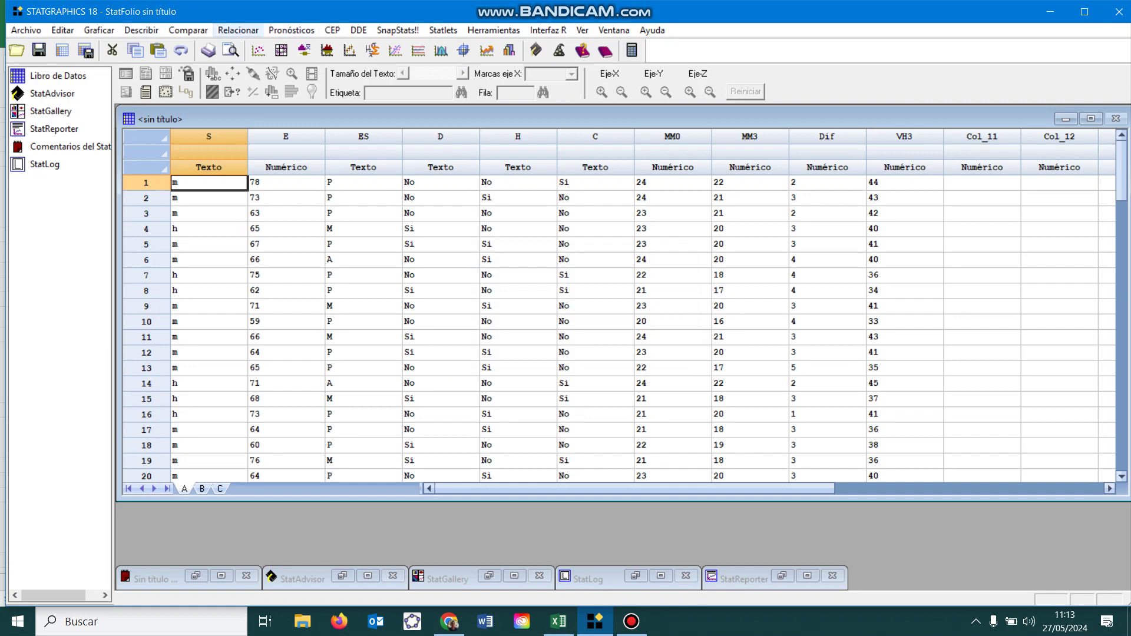
Set up a multivariate correlation analysis with Dif and VH3 as the data variables.
{"action": "left_click", "coordinate": [238, 30]}
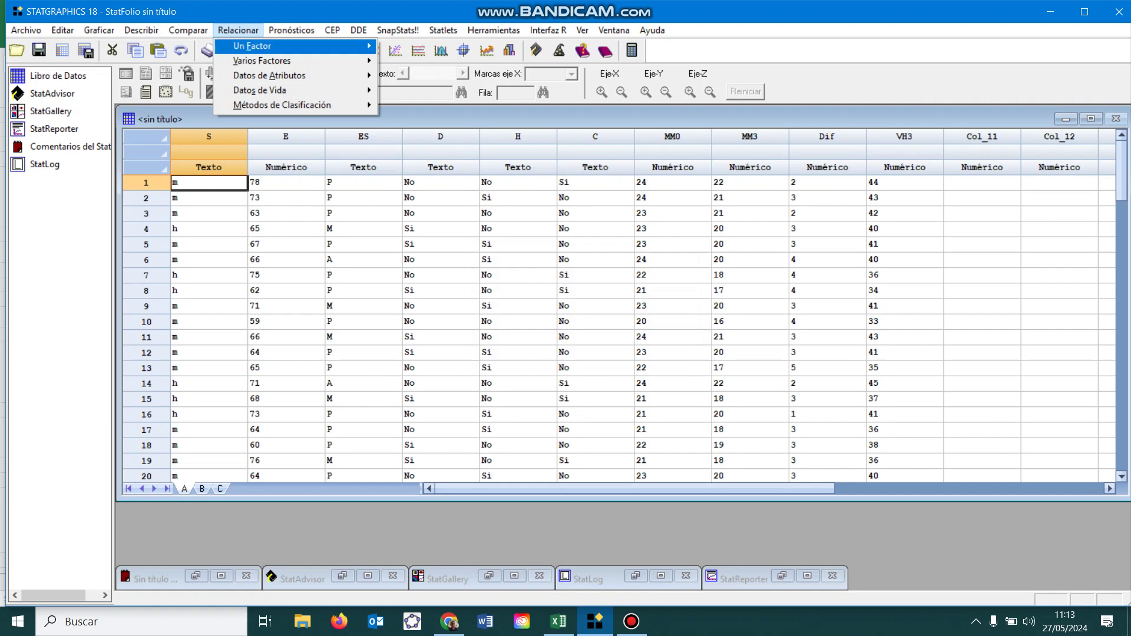
{"action": "mouse_move", "coordinate": [262, 61]}
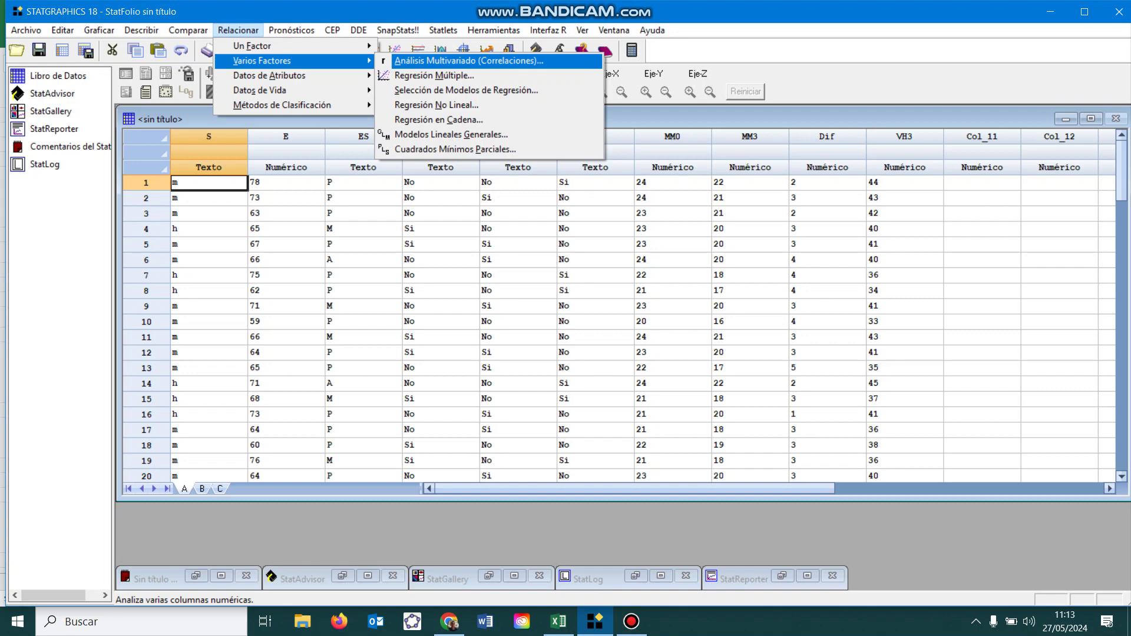
{"action": "left_click", "coordinate": [468, 61]}
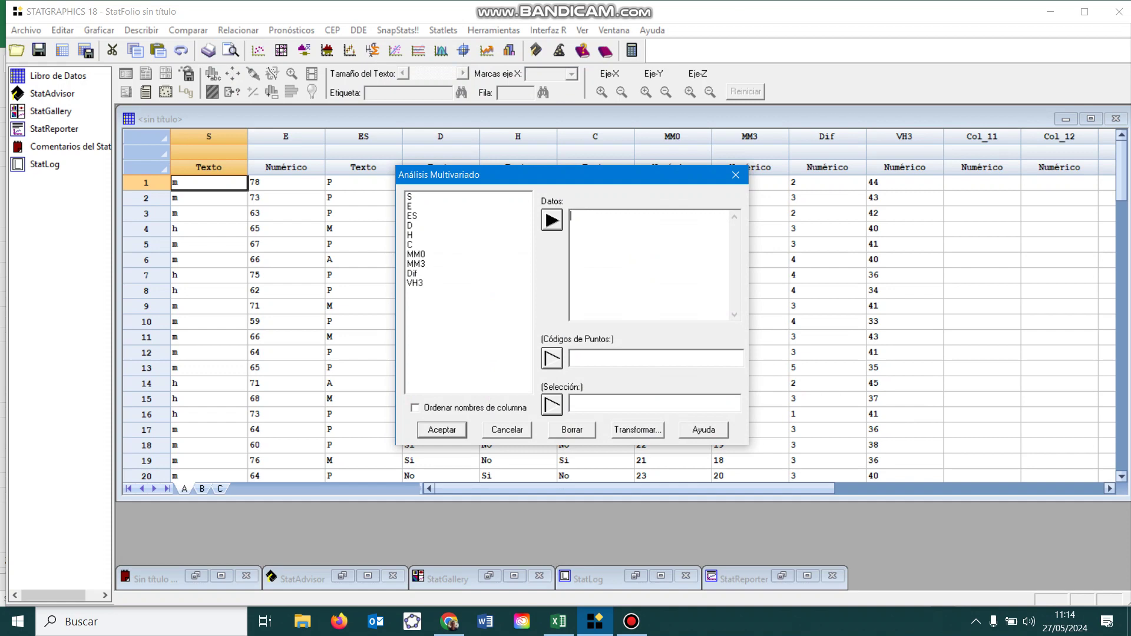
{"action": "left_click", "coordinate": [412, 273]}
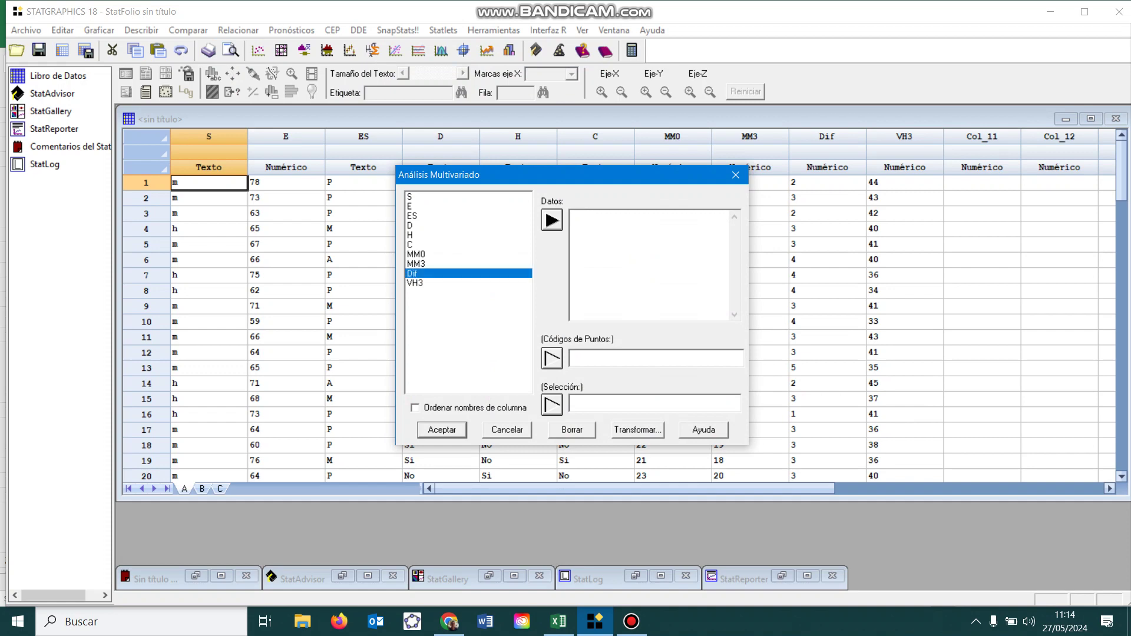
{"action": "left_click", "coordinate": [551, 220]}
{"action": "left_click", "coordinate": [414, 283]}
{"action": "left_click", "coordinate": [552, 220]}
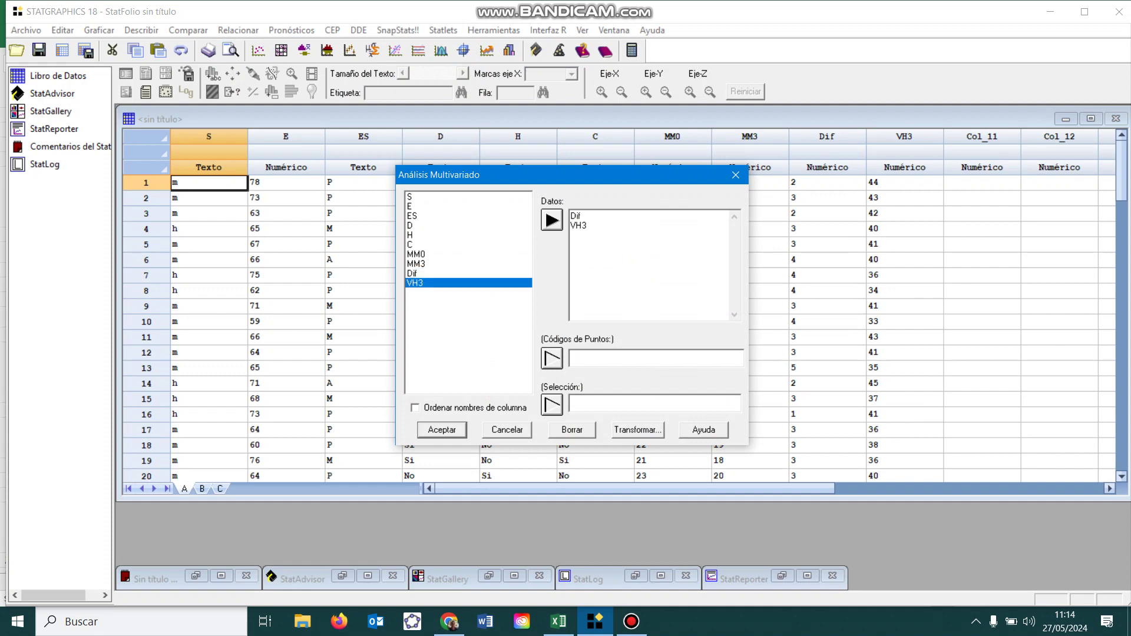
Generate the Dif and VH3 analysis from complete cases only, adding the rank correlations table to the default tables and scatter matrix.
{"action": "key", "text": "Return"}
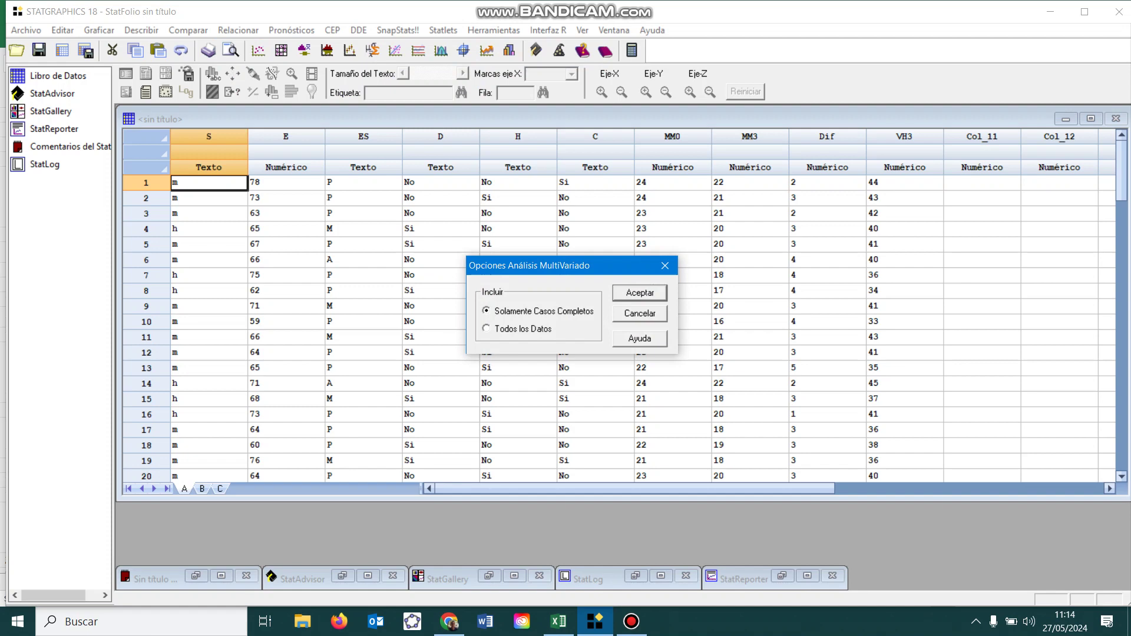
{"action": "key", "text": "Return"}
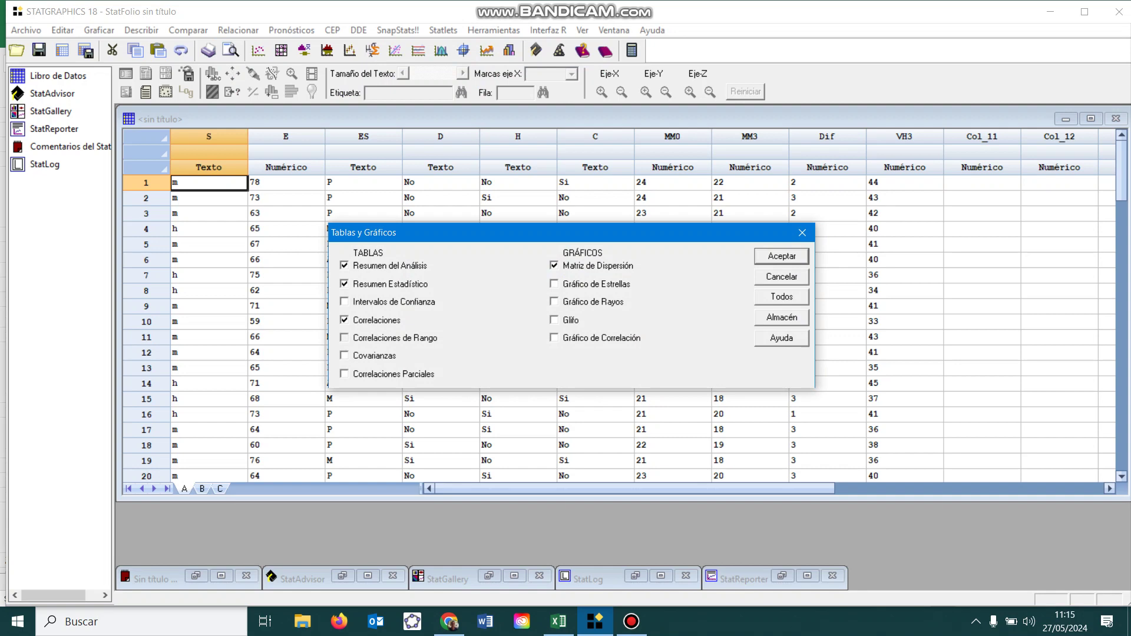
{"action": "key", "text": "Return"}
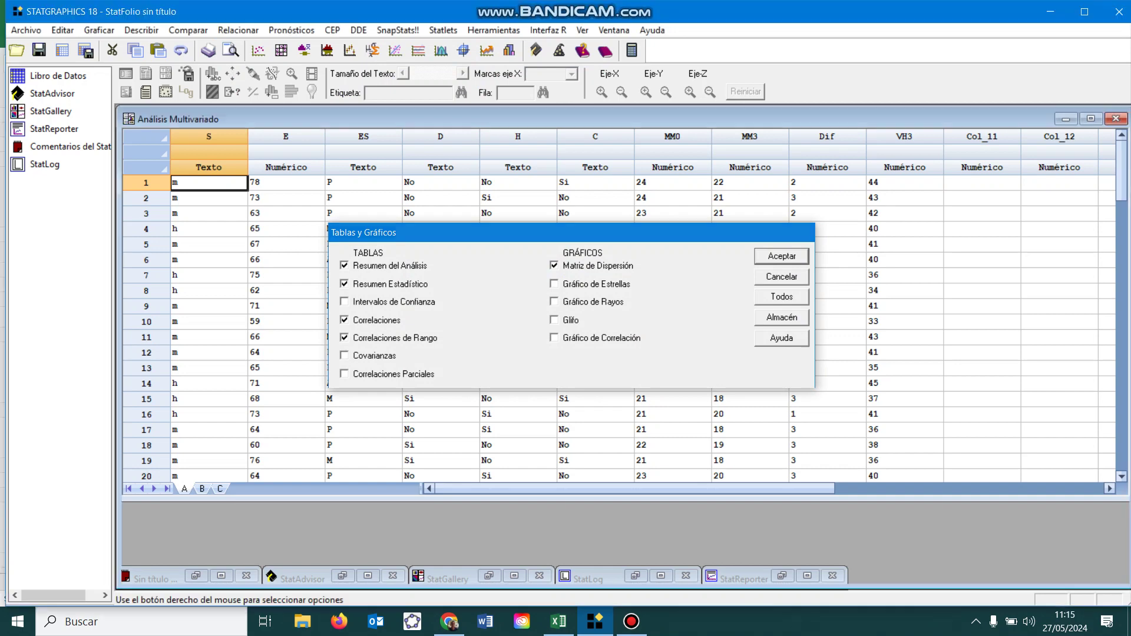
Examine the scatter matrix and the Pearson and Spearman correlation tables of Dif and VH3, each enlarged.
{"action": "double_click", "coordinate": [880, 353]}
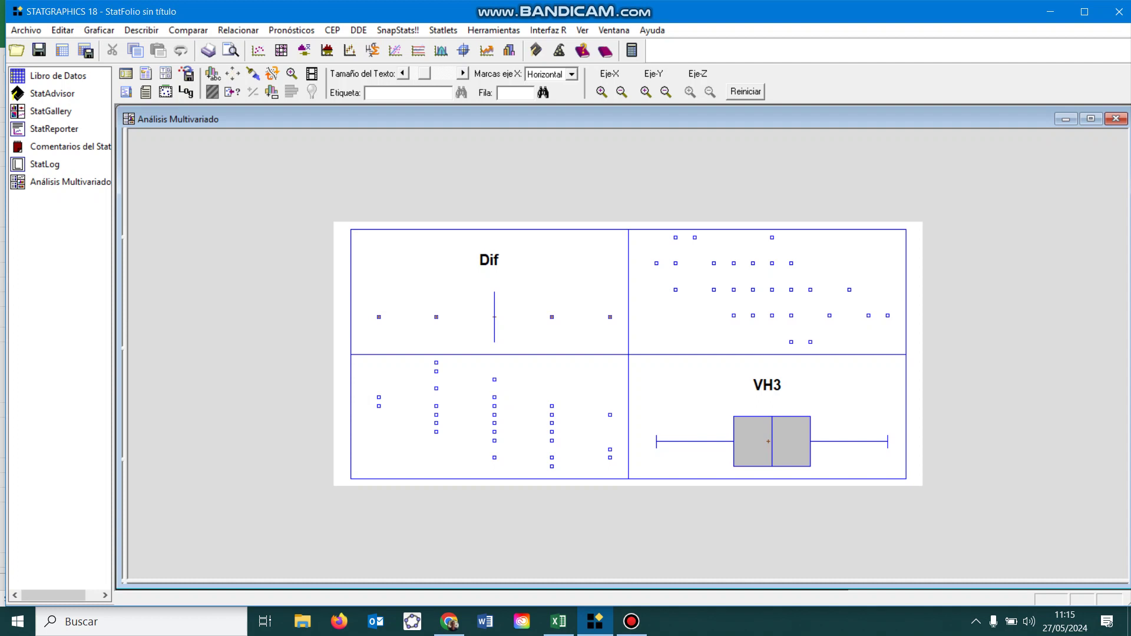
{"action": "double_click", "coordinate": [530, 353]}
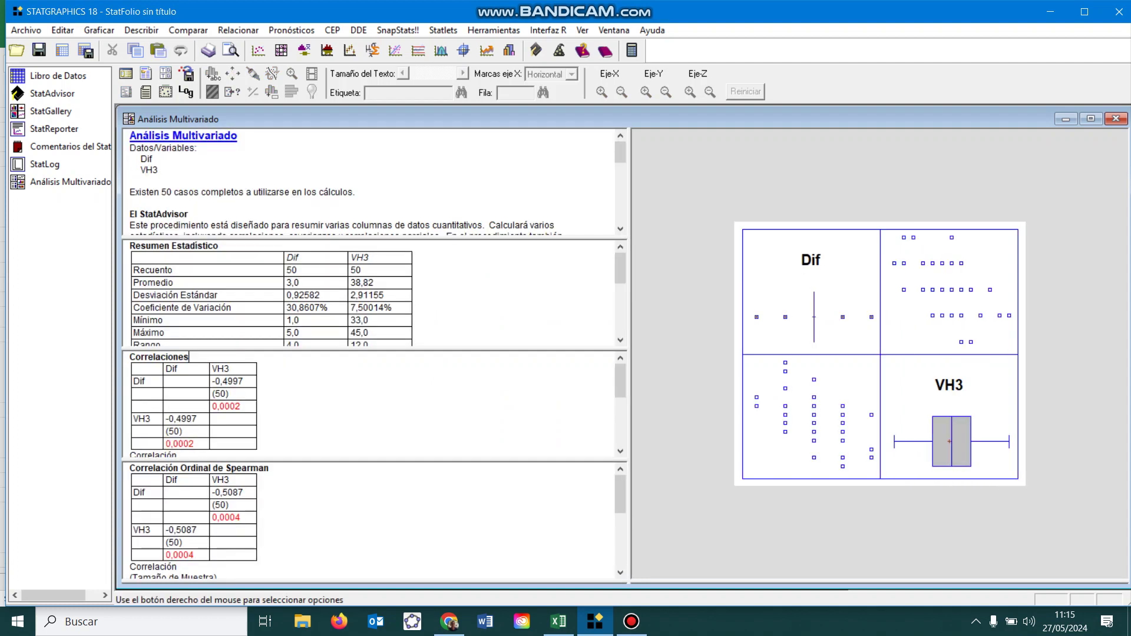
{"action": "double_click", "coordinate": [530, 354]}
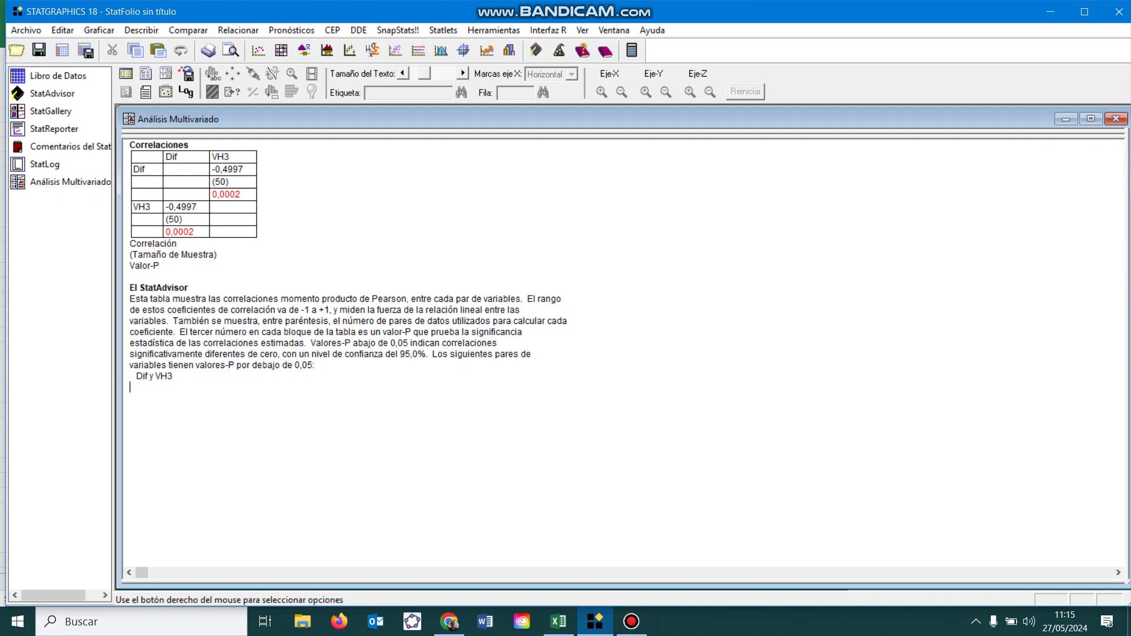
{"action": "double_click", "coordinate": [353, 406]}
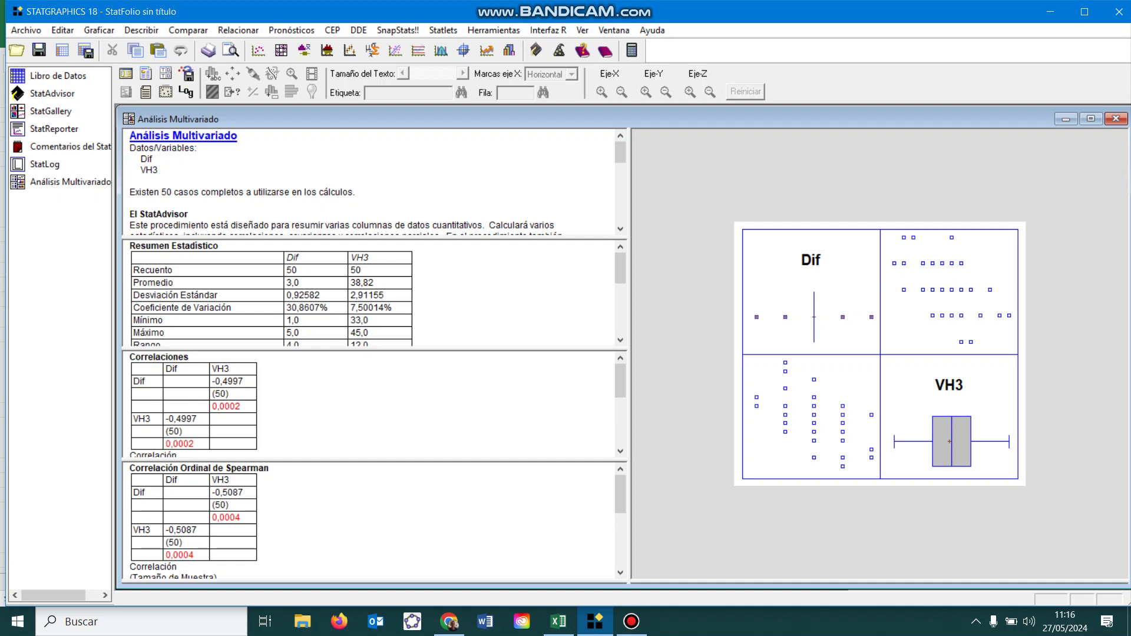
{"action": "double_click", "coordinate": [353, 519]}
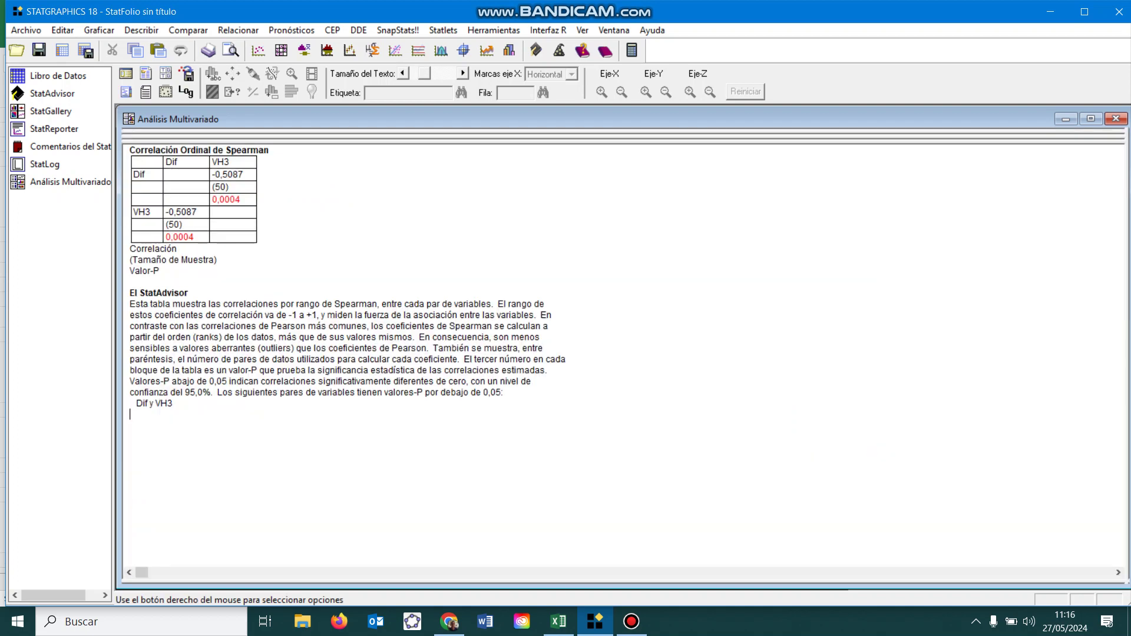
{"action": "double_click", "coordinate": [353, 518]}
{"action": "double_click", "coordinate": [353, 407]}
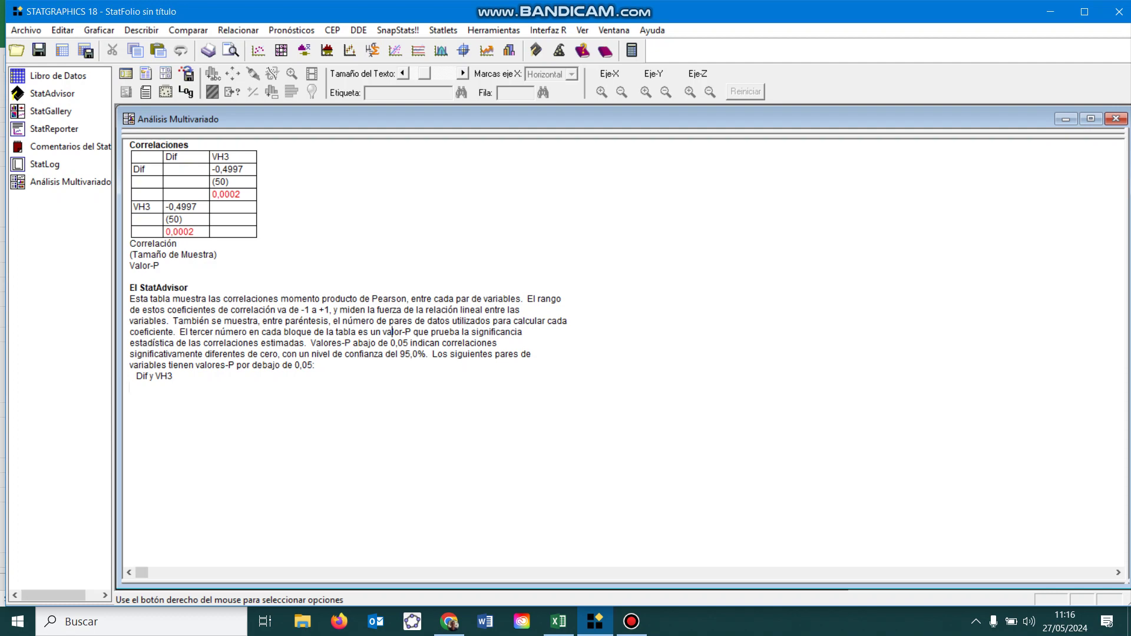
{"action": "double_click", "coordinate": [392, 332]}
Change the rank correlation method for Dif and VH3 to Kendall and view the enlarged table.
{"action": "double_click", "coordinate": [377, 520]}
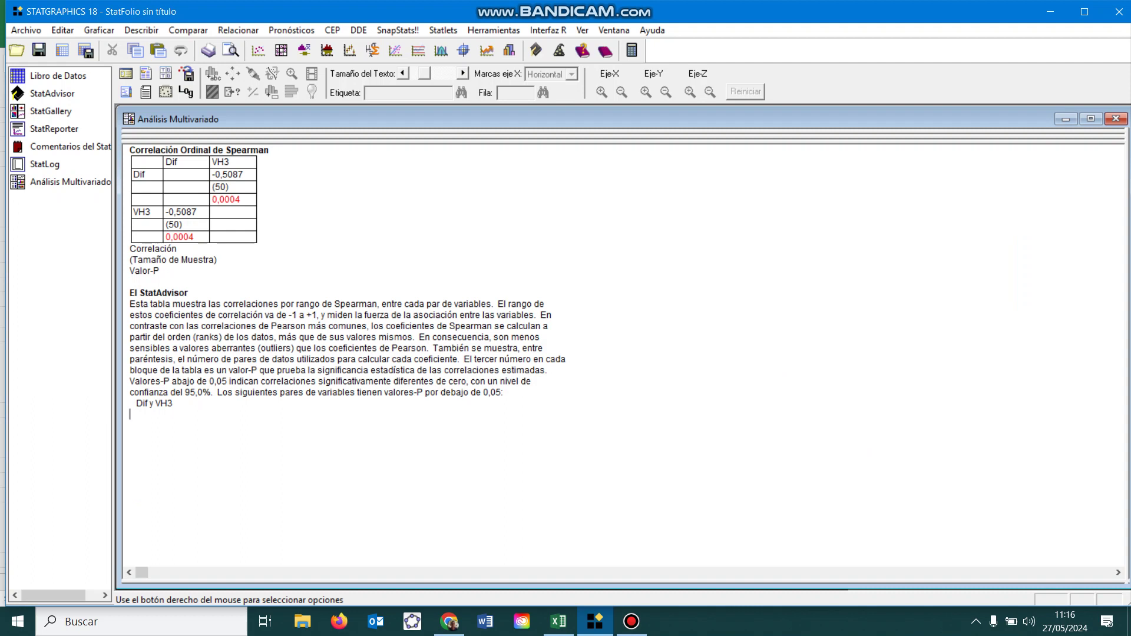
{"action": "right_click", "coordinate": [465, 241]}
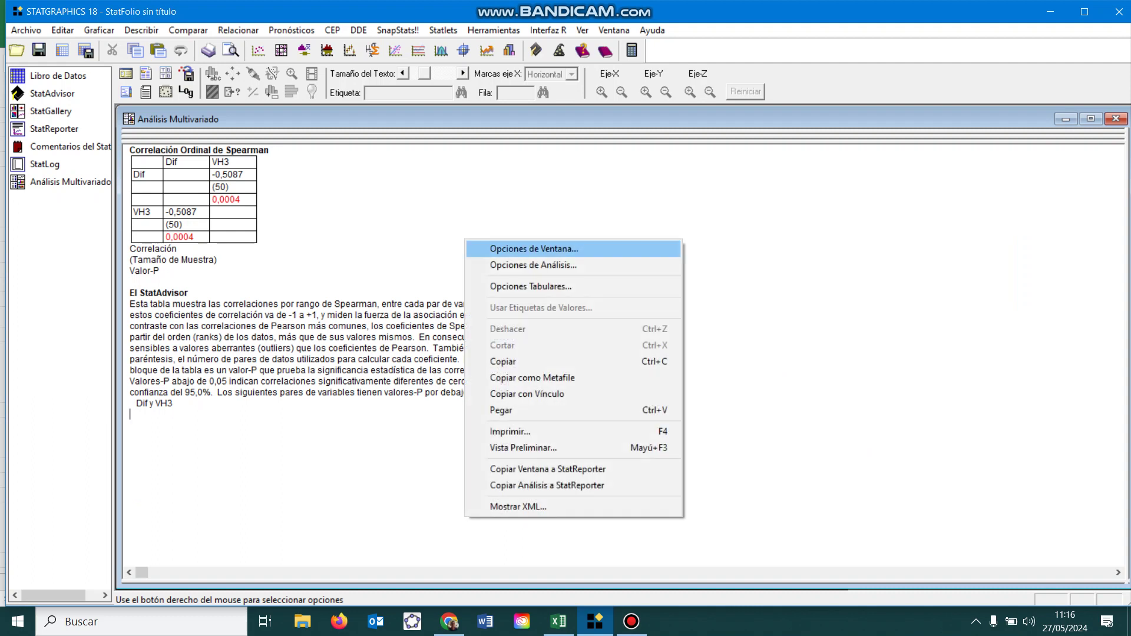
{"action": "key", "text": "Return"}
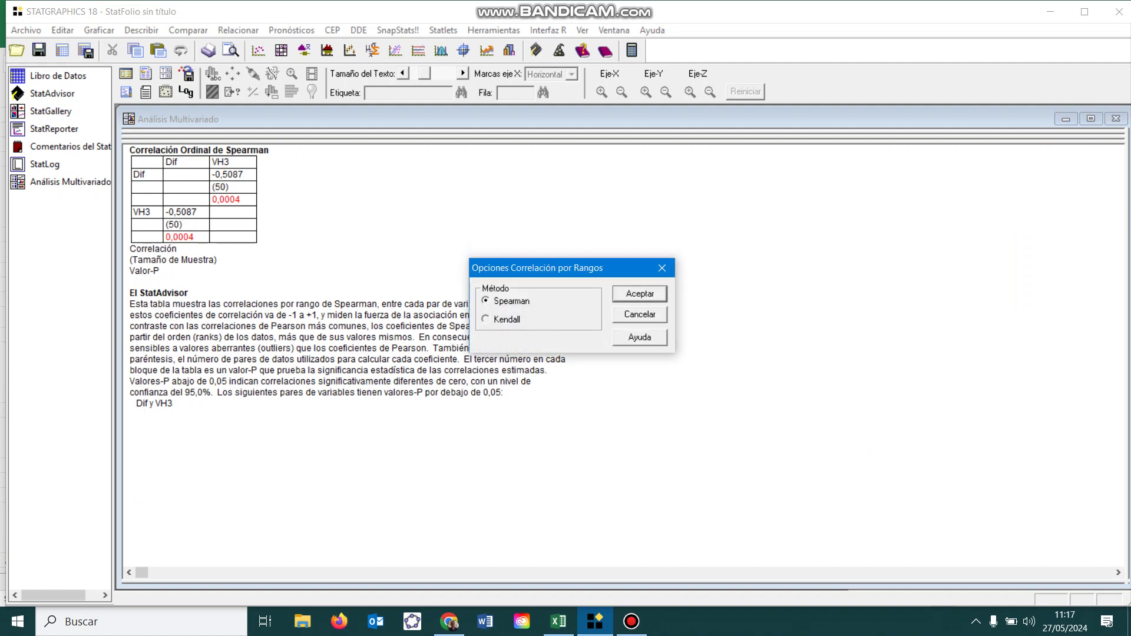
{"action": "key", "text": "Return"}
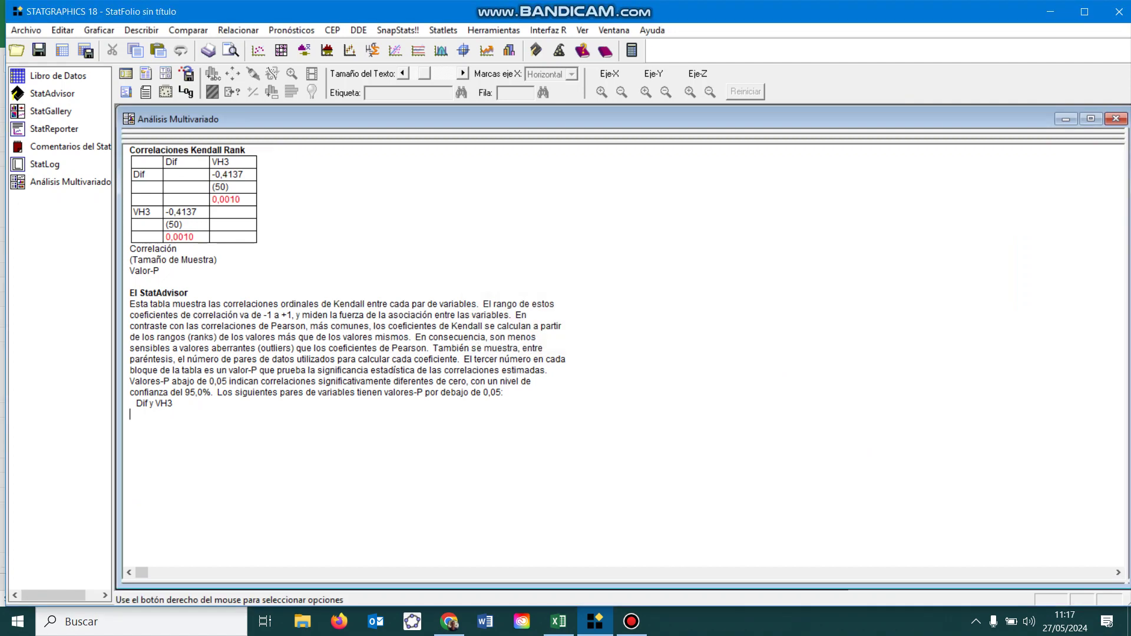
{"action": "double_click", "coordinate": [465, 241]}
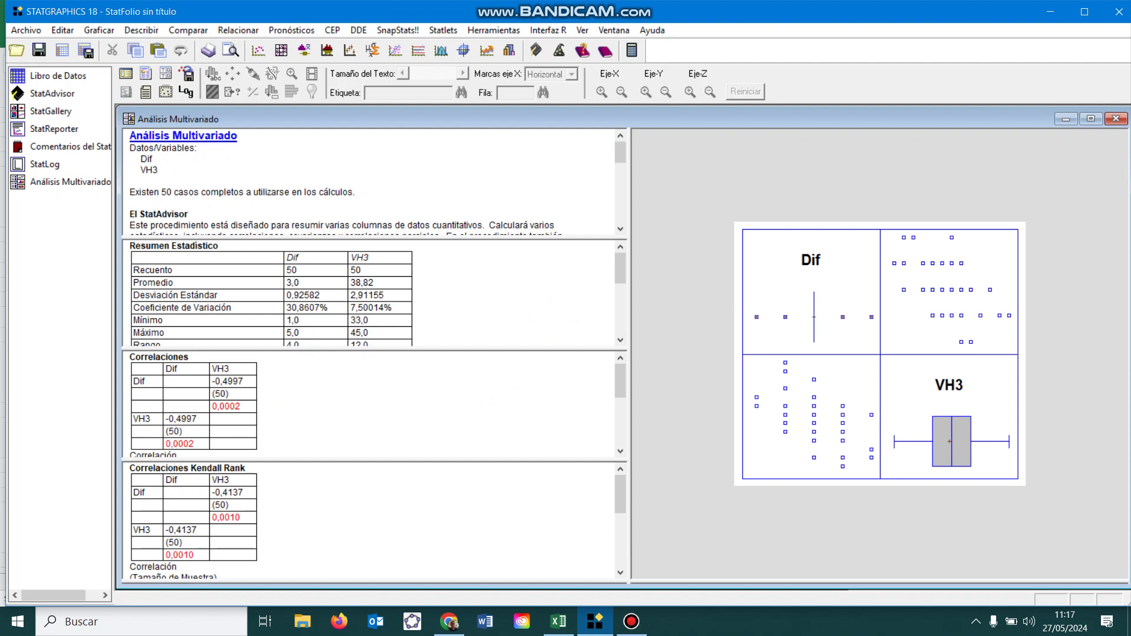
Examine the enlarged statistical summary of Dif and VH3, including standardized skewness and kurtosis.
{"action": "double_click", "coordinate": [369, 295]}
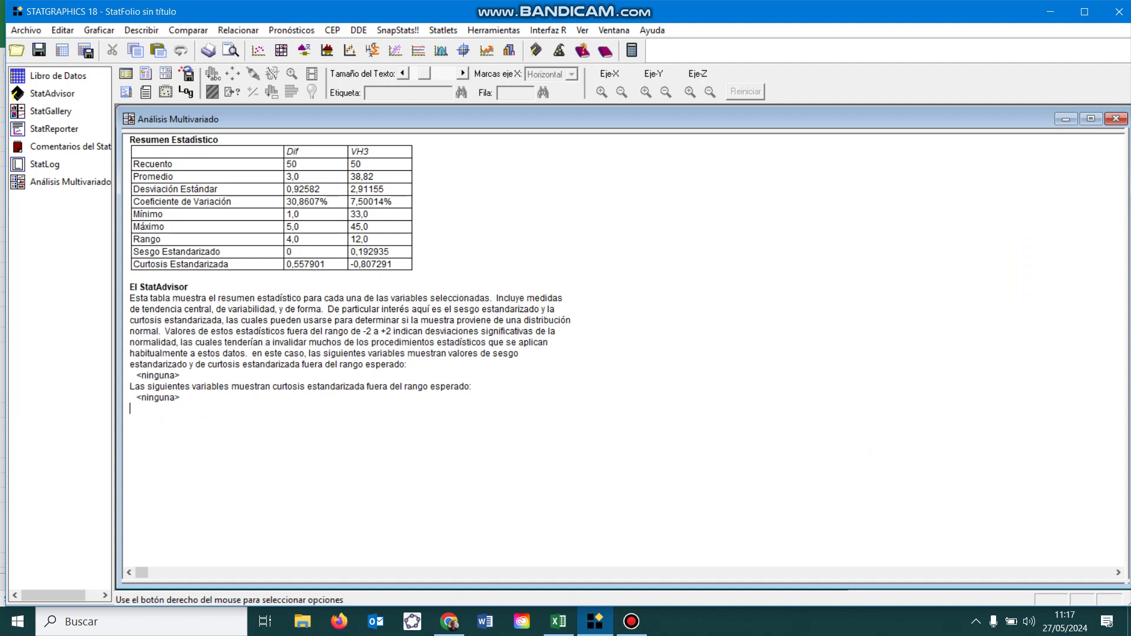
{"action": "double_click", "coordinate": [368, 294]}
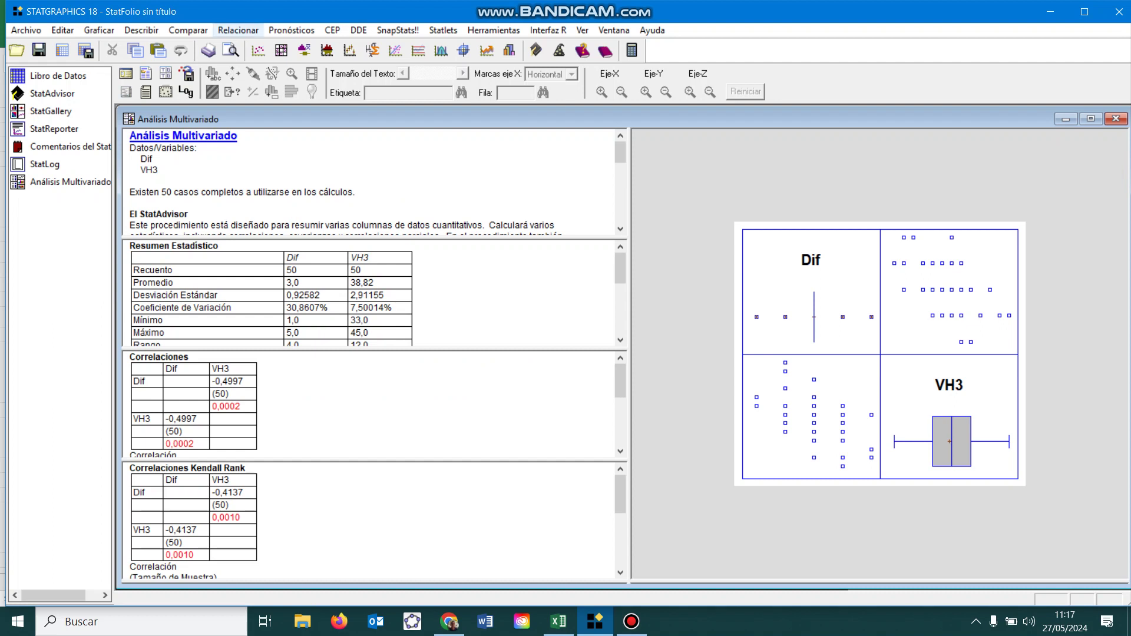
Set up a second multivariate correlation analysis with E and Dif as the data variables.
{"action": "left_click", "coordinate": [238, 30]}
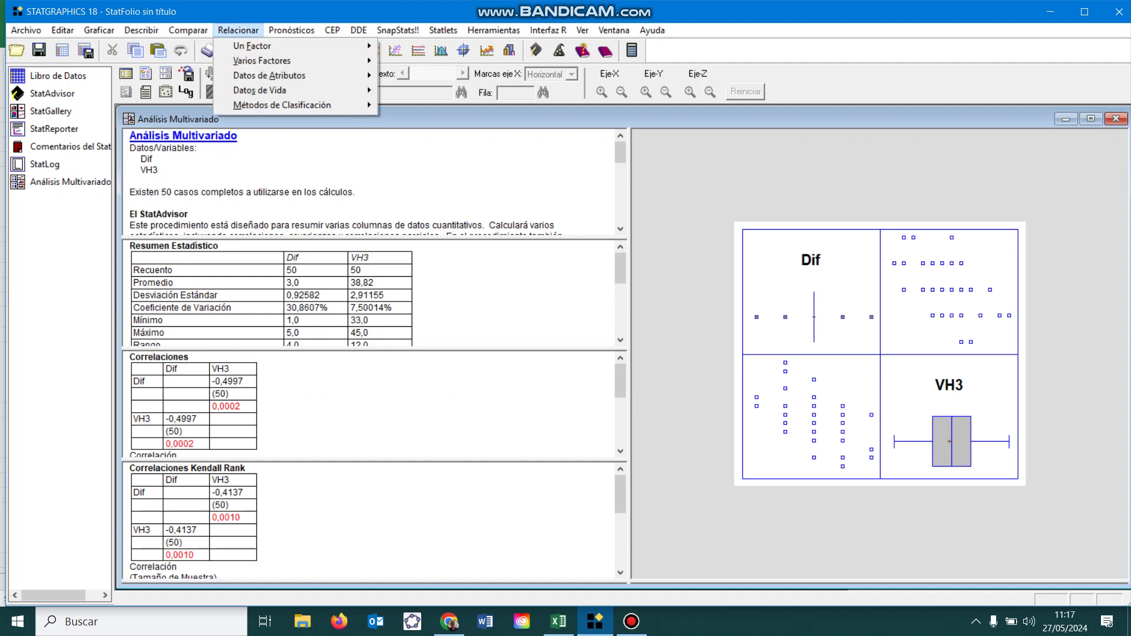
{"action": "mouse_move", "coordinate": [262, 60]}
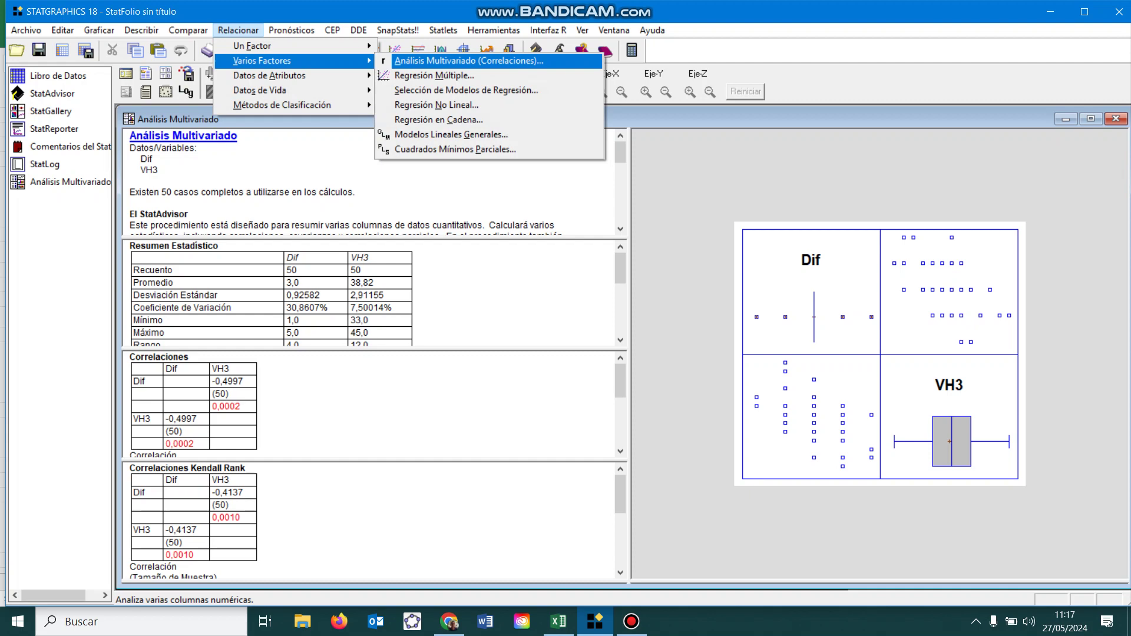
{"action": "key", "text": "Return"}
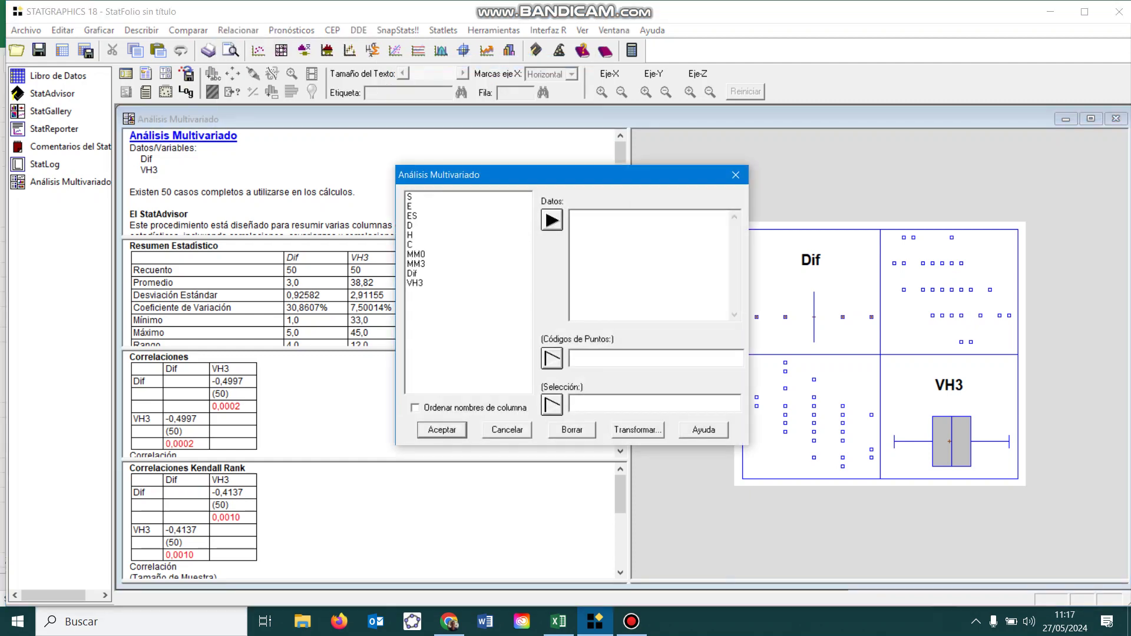
{"action": "left_click", "coordinate": [410, 206]}
{"action": "left_click", "coordinate": [552, 220]}
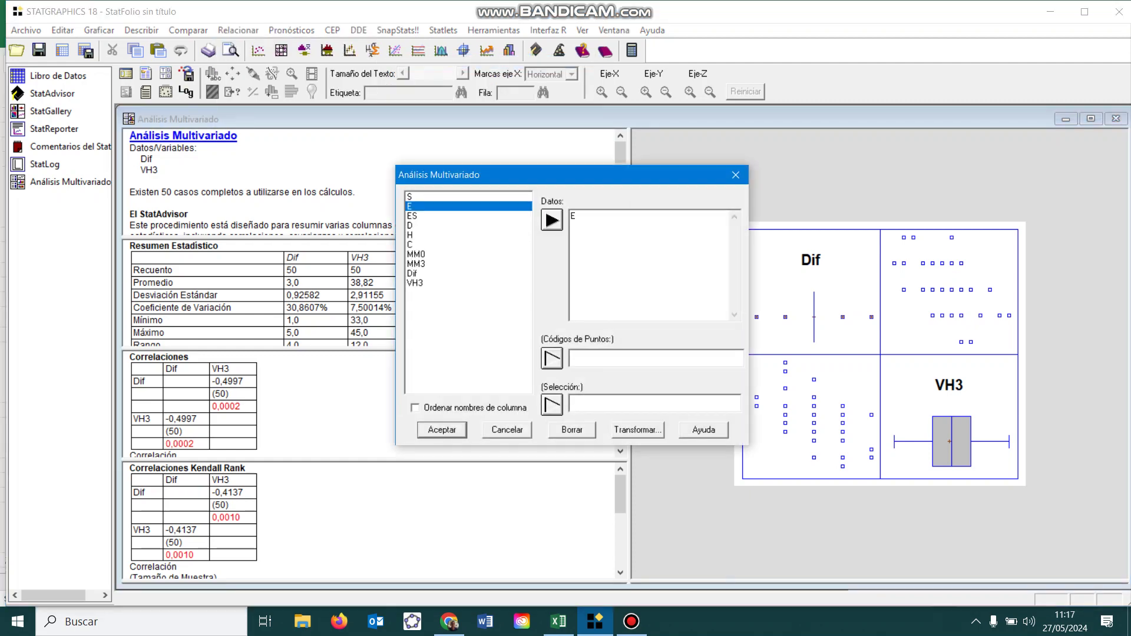
{"action": "left_click", "coordinate": [411, 273]}
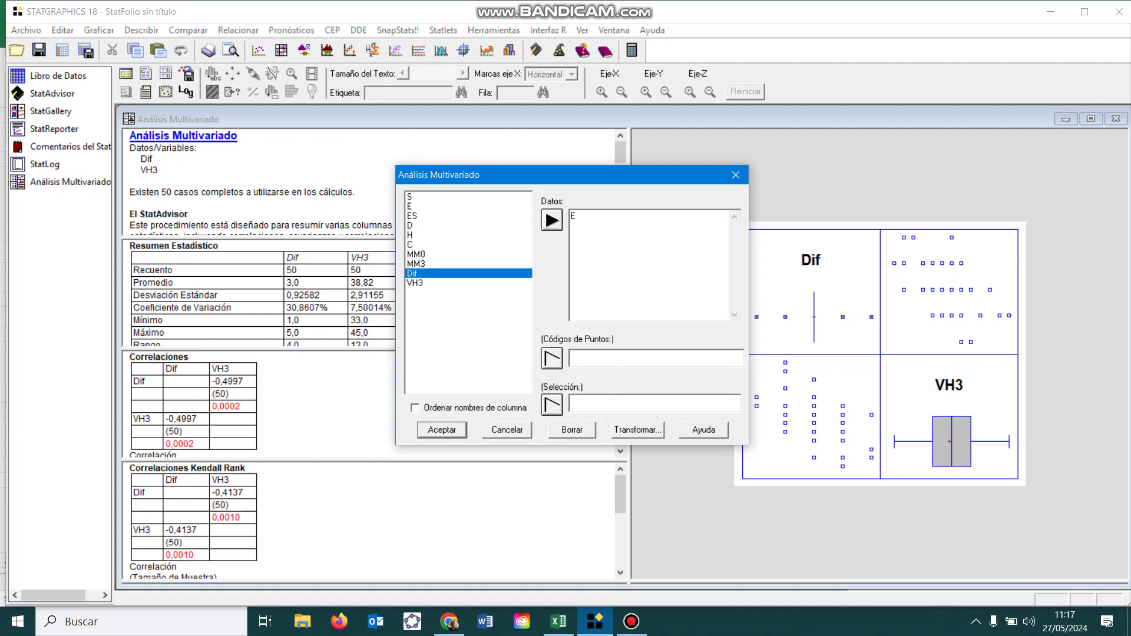
{"action": "left_click", "coordinate": [552, 219]}
Generate the E and Dif analysis with the analysis summary, statistical summary, correlations table and scatter matrix.
{"action": "left_click", "coordinate": [442, 429]}
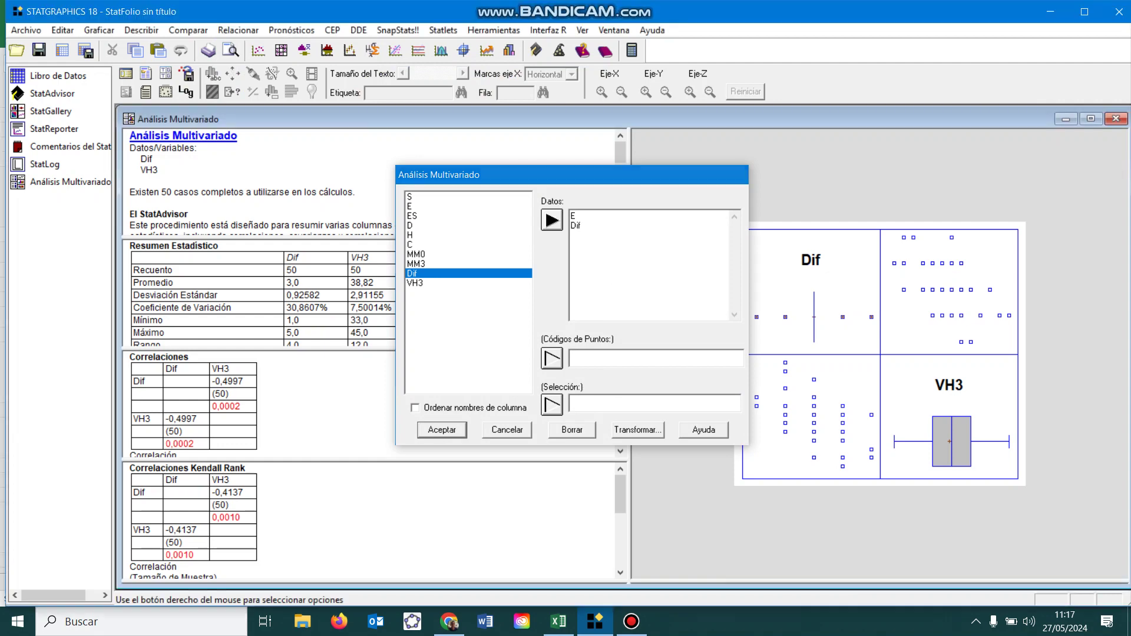
{"action": "key", "text": "Return"}
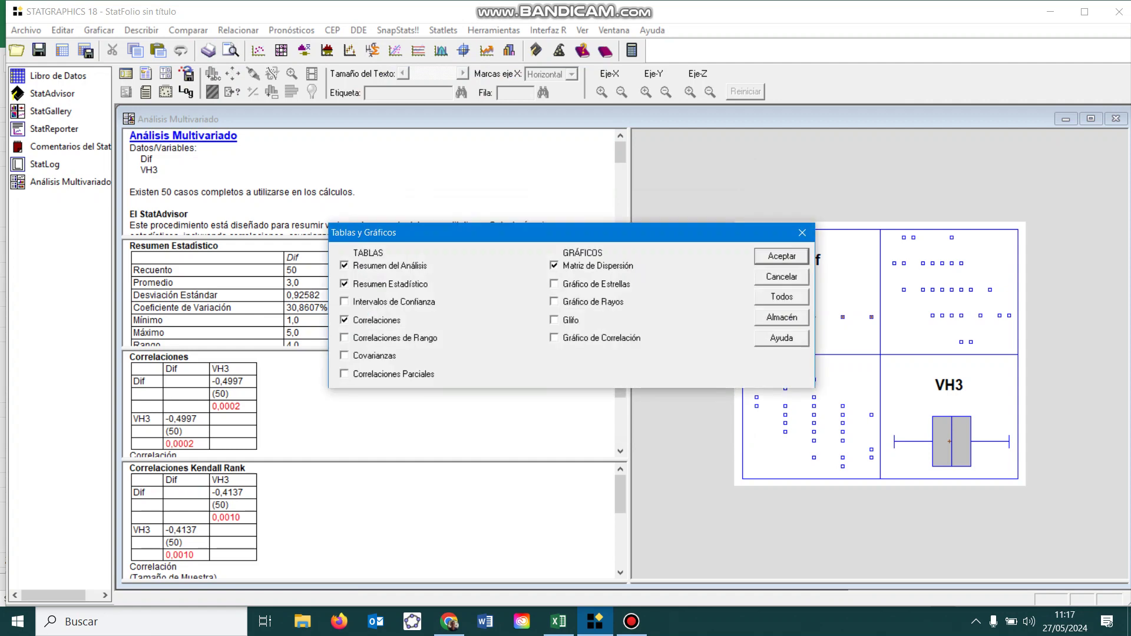
{"action": "key", "text": "Return"}
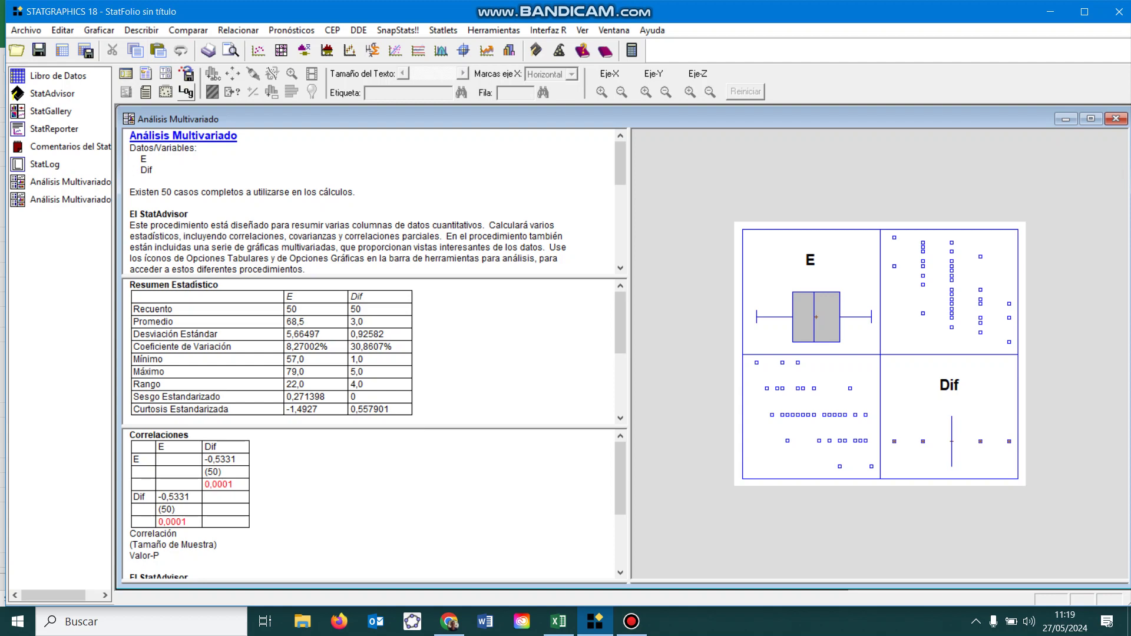
{"action": "left_click", "coordinate": [630, 621]}
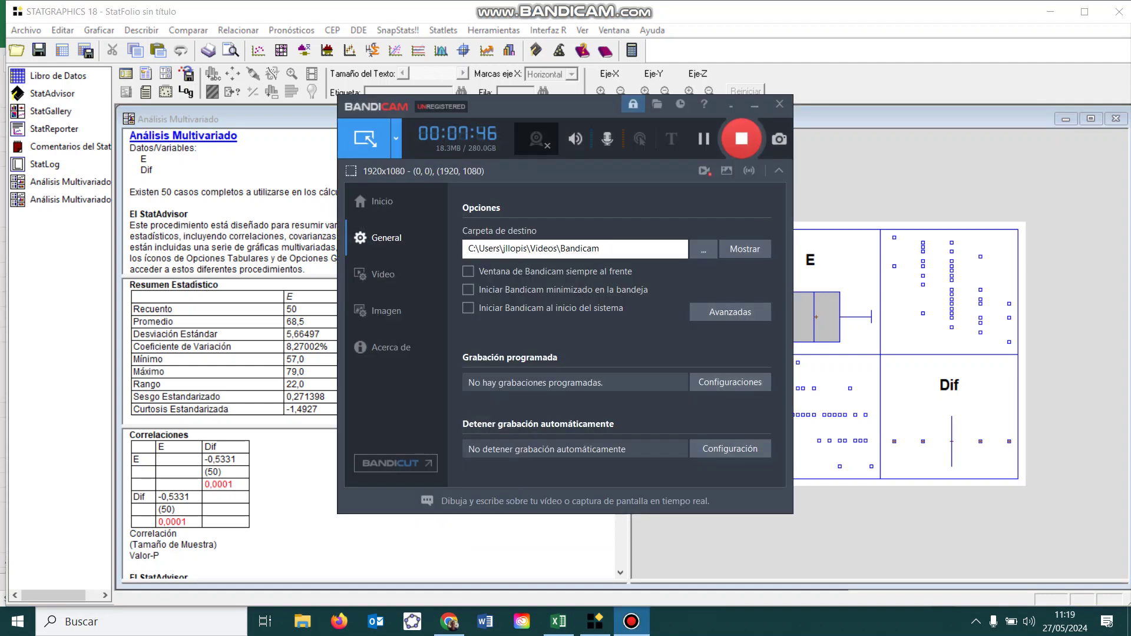